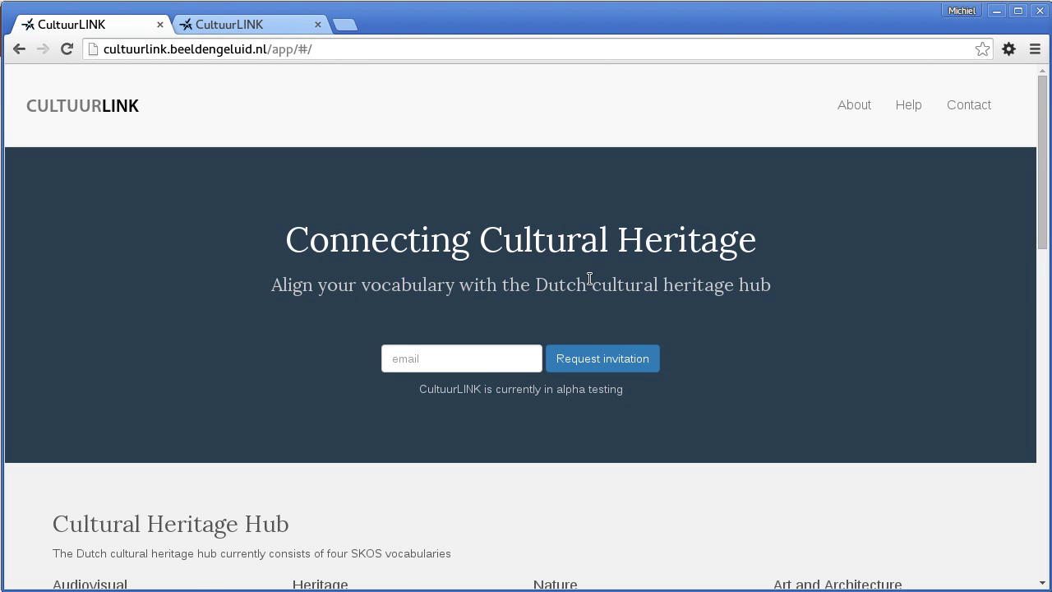
Read the Cultural Heritage Hub overview of the available vocabularies on the home page, and switch to the open alignment session.
{"action": "scroll", "coordinate": [589, 287], "scroll_direction": "down", "scroll_amount": 2}
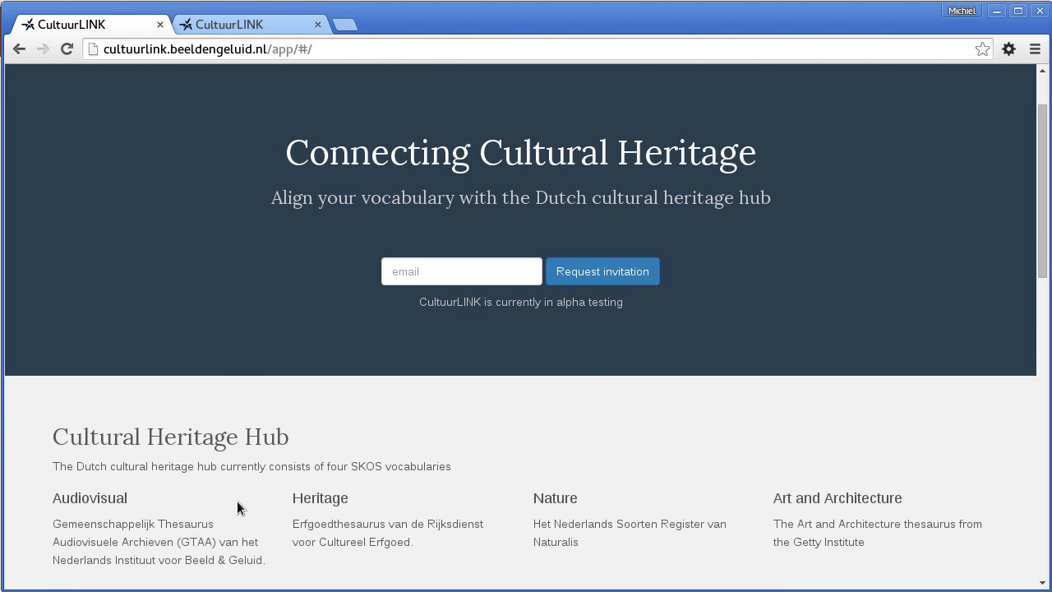
{"action": "scroll", "coordinate": [239, 499], "scroll_direction": "down", "scroll_amount": 1}
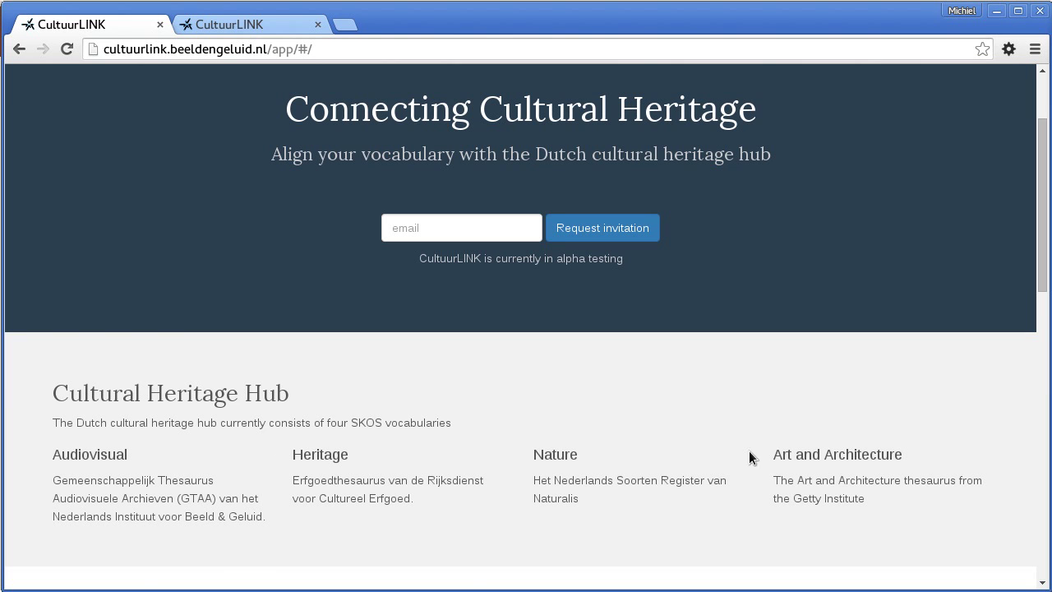
{"action": "scroll", "coordinate": [705, 425], "scroll_direction": "down", "scroll_amount": 3}
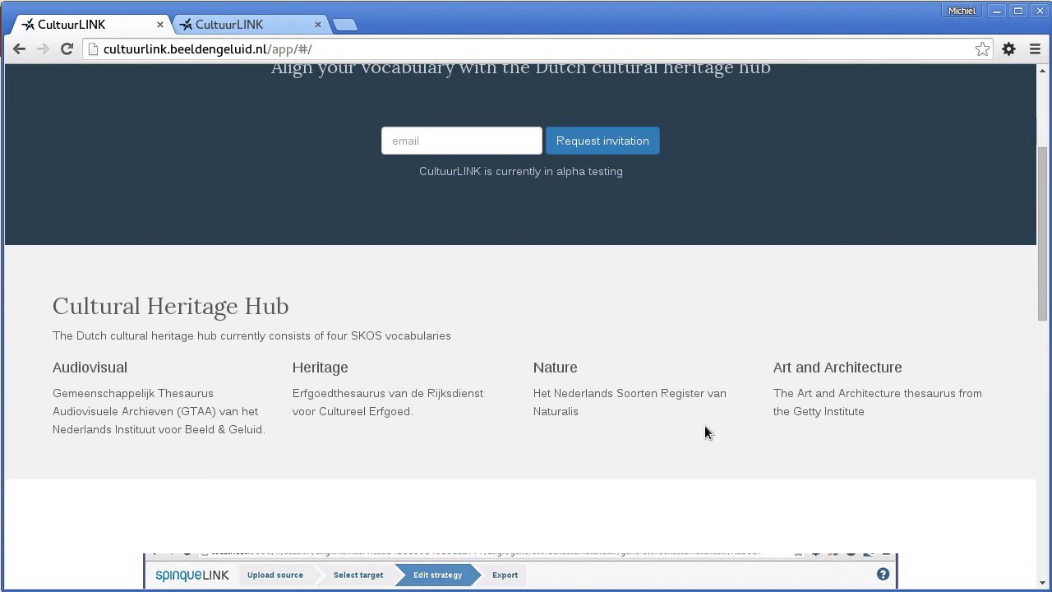
{"action": "scroll", "coordinate": [705, 431], "scroll_direction": "down", "scroll_amount": 1}
{"action": "scroll", "coordinate": [707, 428], "scroll_direction": "up", "scroll_amount": 7}
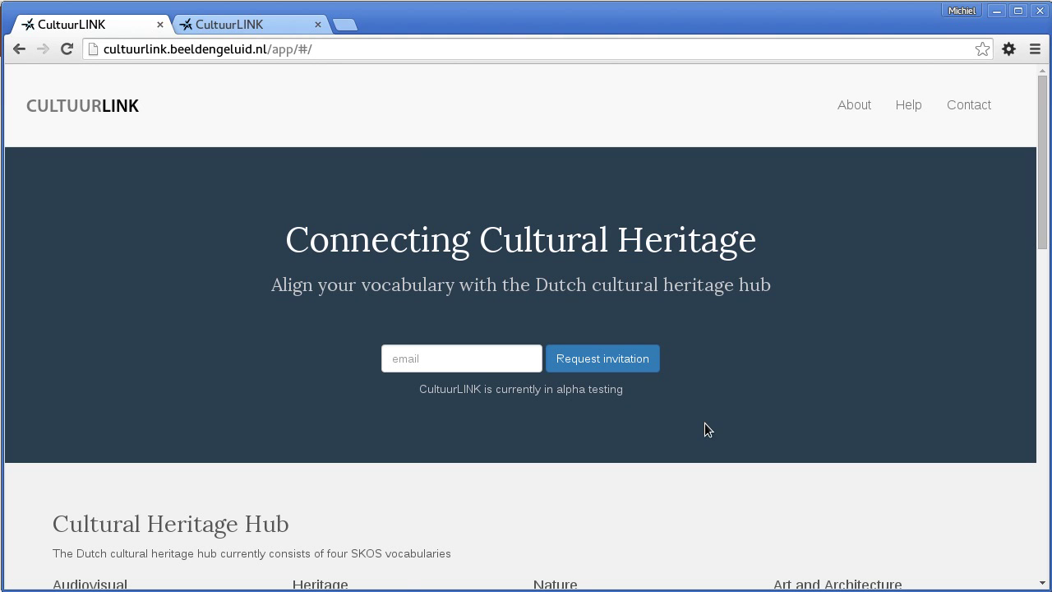
{"action": "scroll", "coordinate": [704, 428], "scroll_direction": "down", "scroll_amount": 4}
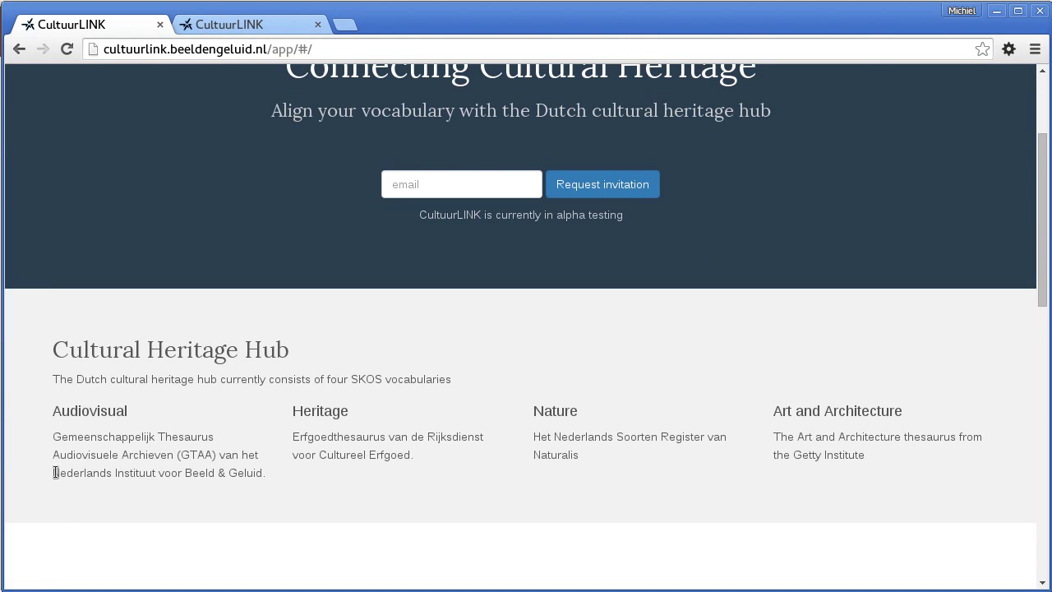
{"action": "scroll", "coordinate": [136, 470], "scroll_direction": "up", "scroll_amount": 2}
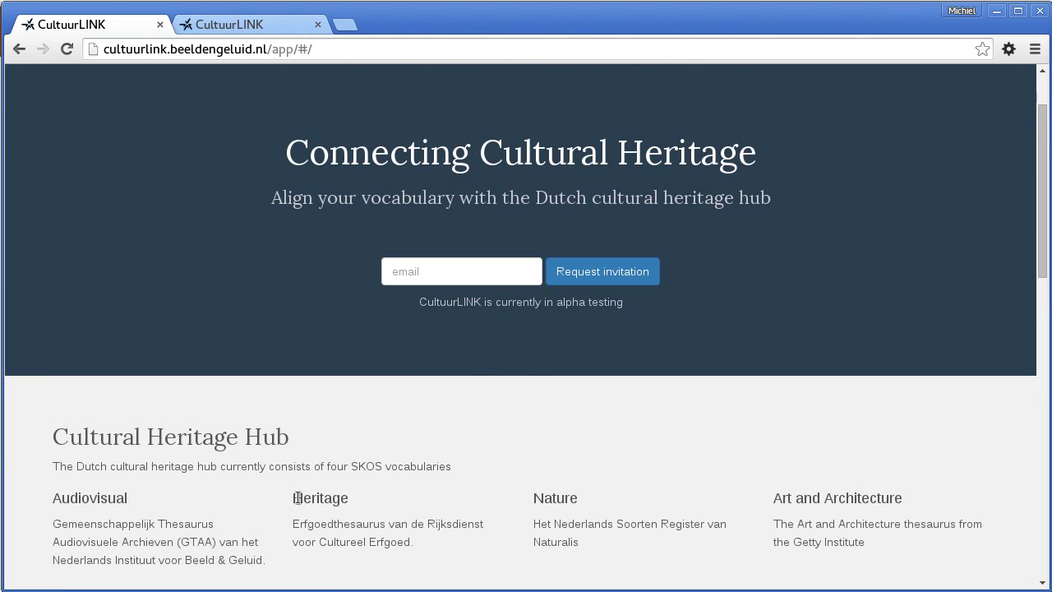
{"action": "scroll", "coordinate": [297, 498], "scroll_direction": "up", "scroll_amount": 2}
{"action": "left_click", "coordinate": [247, 26]}
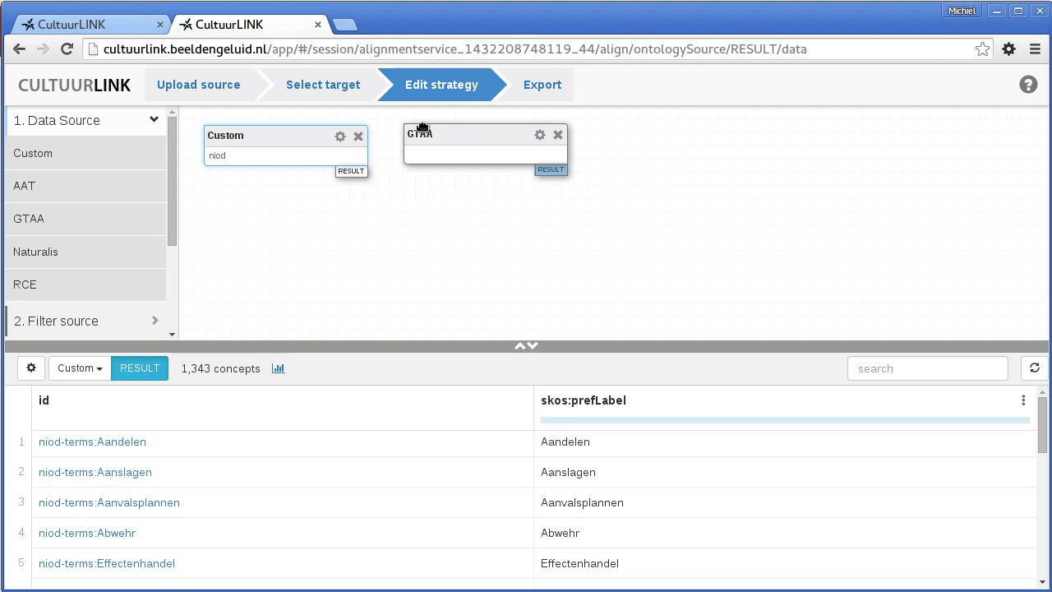
Try out a Property (object) source filter block on the strategy canvas and remove it again.
{"action": "left_click", "coordinate": [62, 123]}
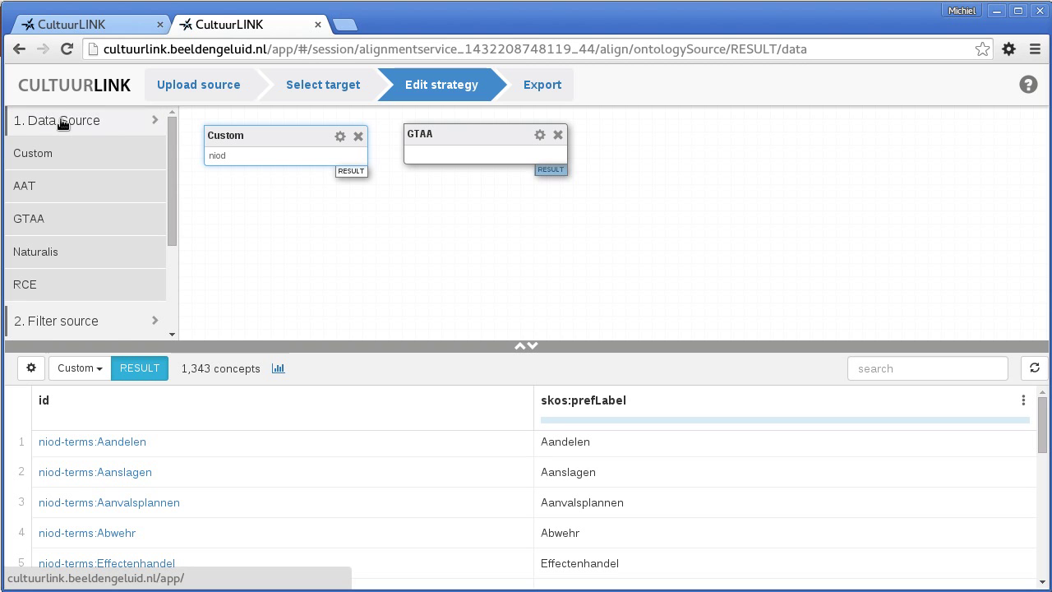
{"action": "left_click", "coordinate": [78, 155]}
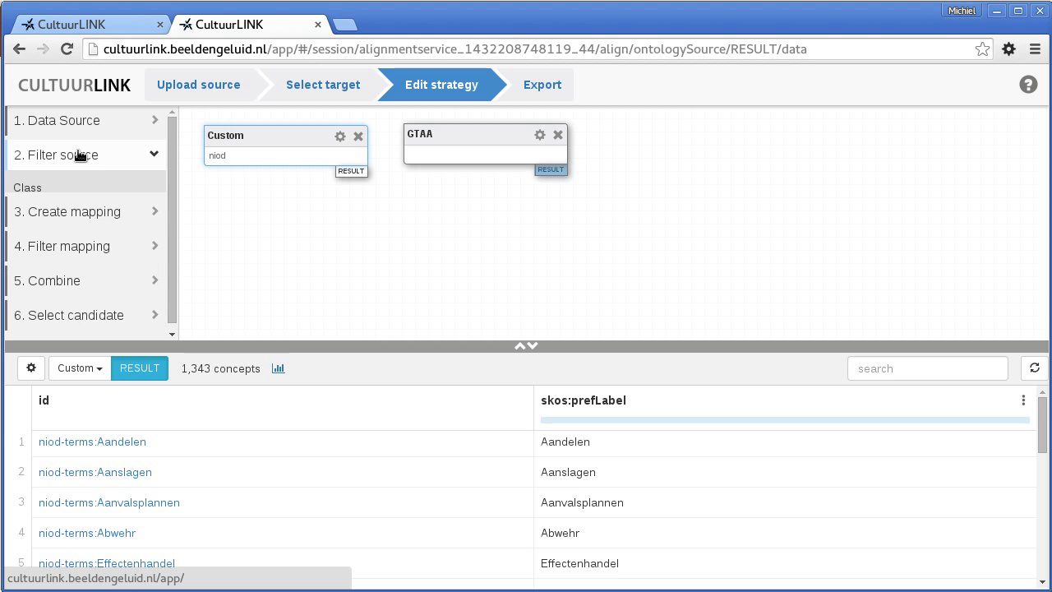
{"action": "left_click_drag", "start_coordinate": [24, 286], "coordinate": [343, 232]}
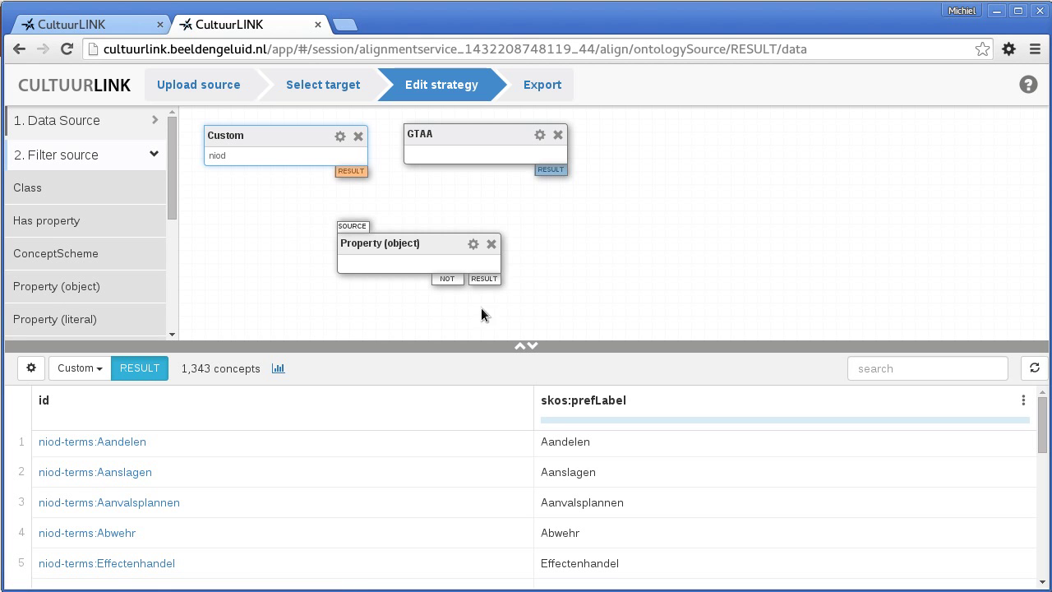
{"action": "left_click", "coordinate": [491, 244]}
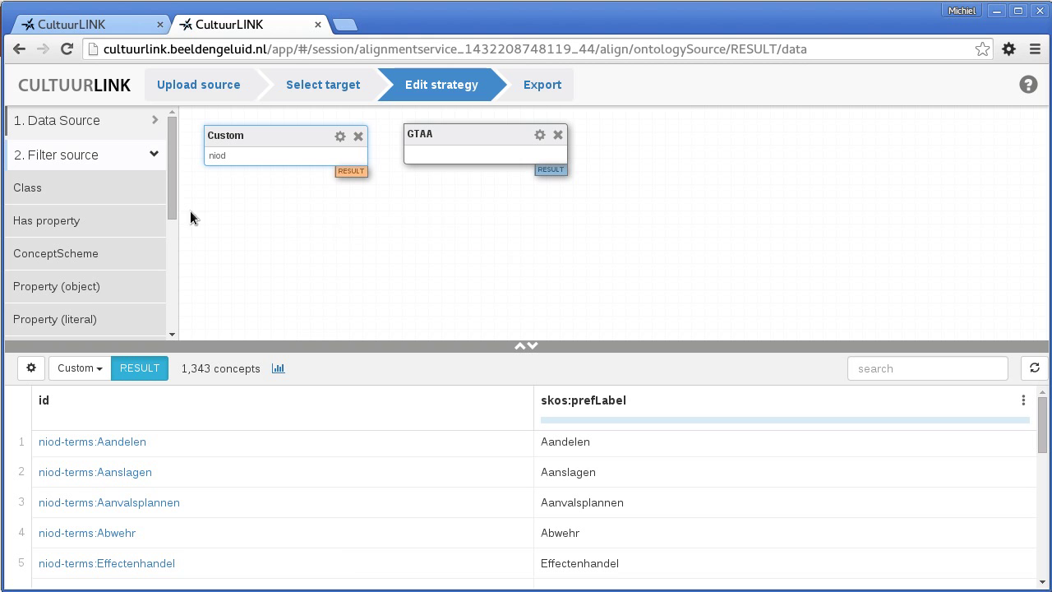
{"action": "left_click", "coordinate": [58, 156]}
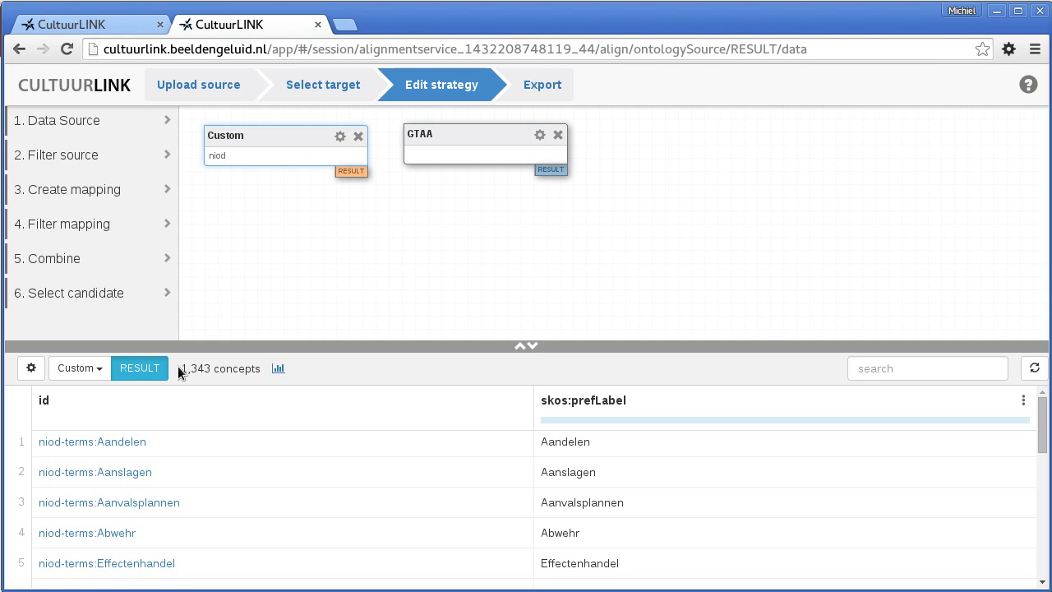
Browse the concepts in the result tables of the Custom niod source and the GTAA source.
{"action": "scroll", "coordinate": [280, 431], "scroll_direction": "down", "scroll_amount": 3}
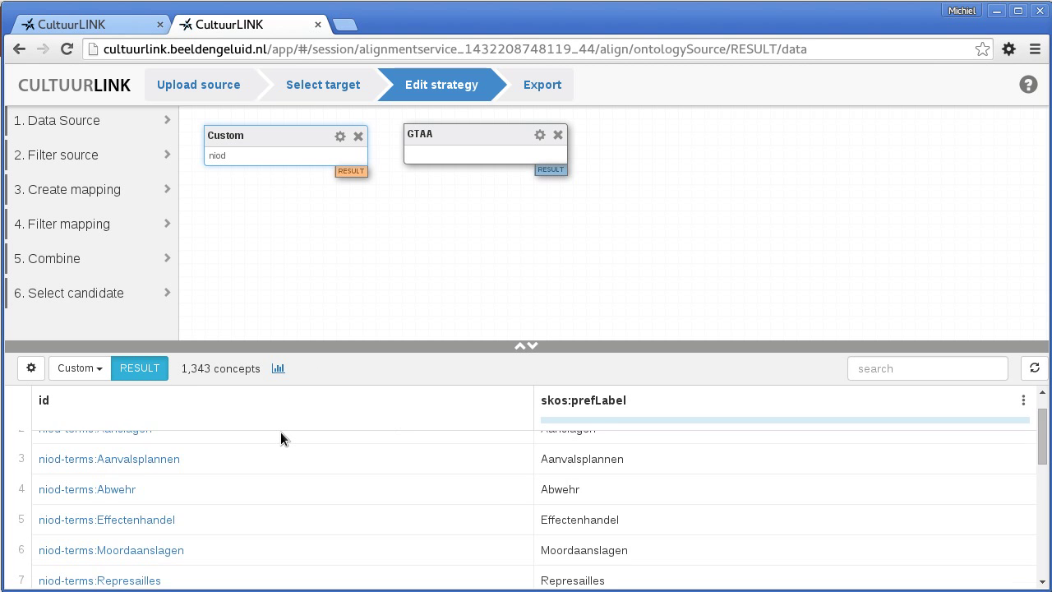
{"action": "scroll", "coordinate": [278, 436], "scroll_direction": "down", "scroll_amount": 1}
{"action": "scroll", "coordinate": [285, 433], "scroll_direction": "up", "scroll_amount": 4}
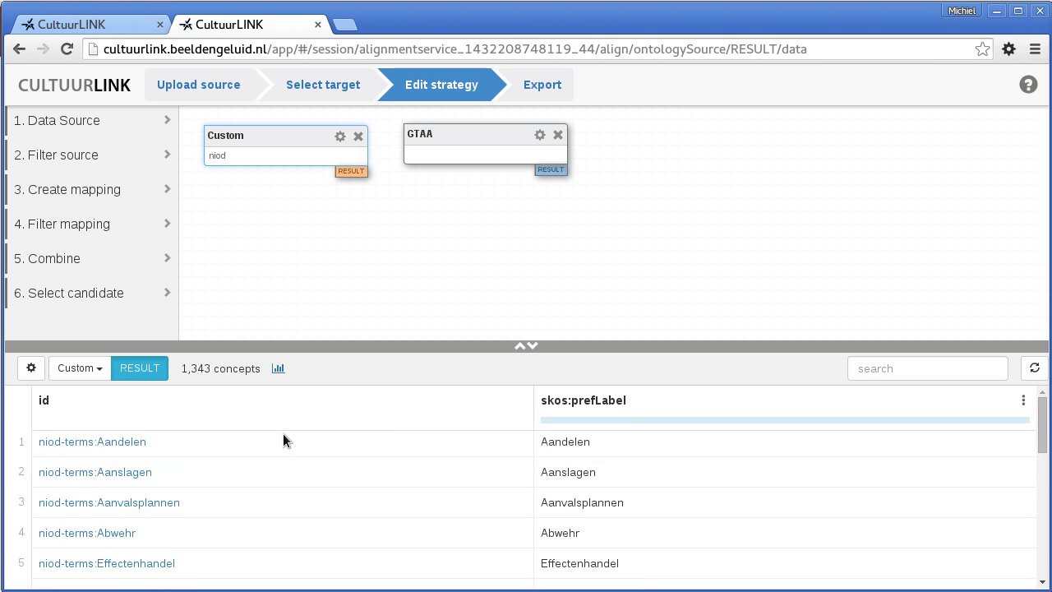
{"action": "left_click", "coordinate": [439, 141]}
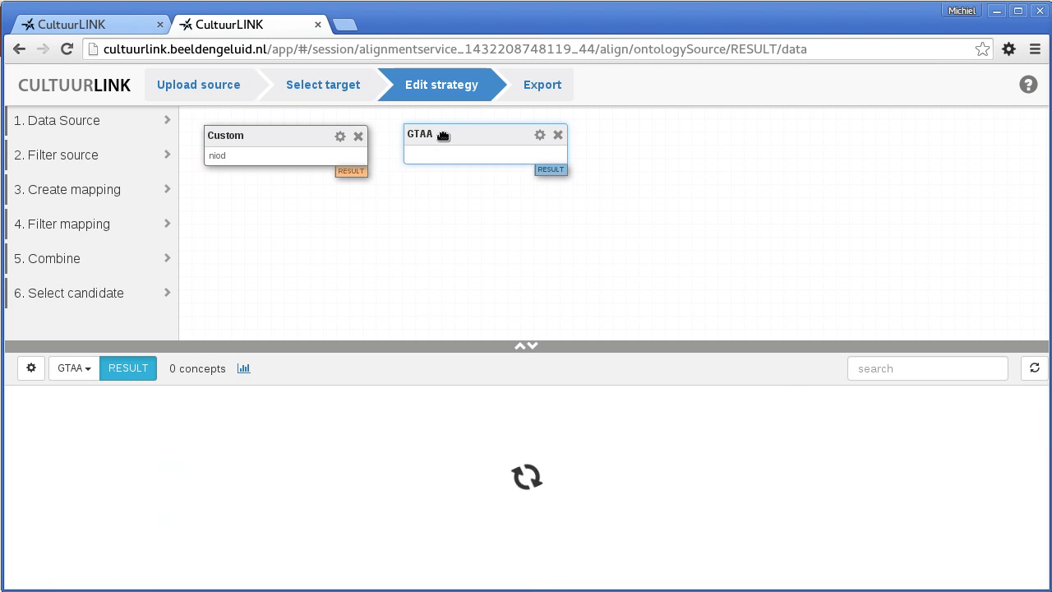
{"action": "scroll", "coordinate": [411, 461], "scroll_direction": "down", "scroll_amount": 4}
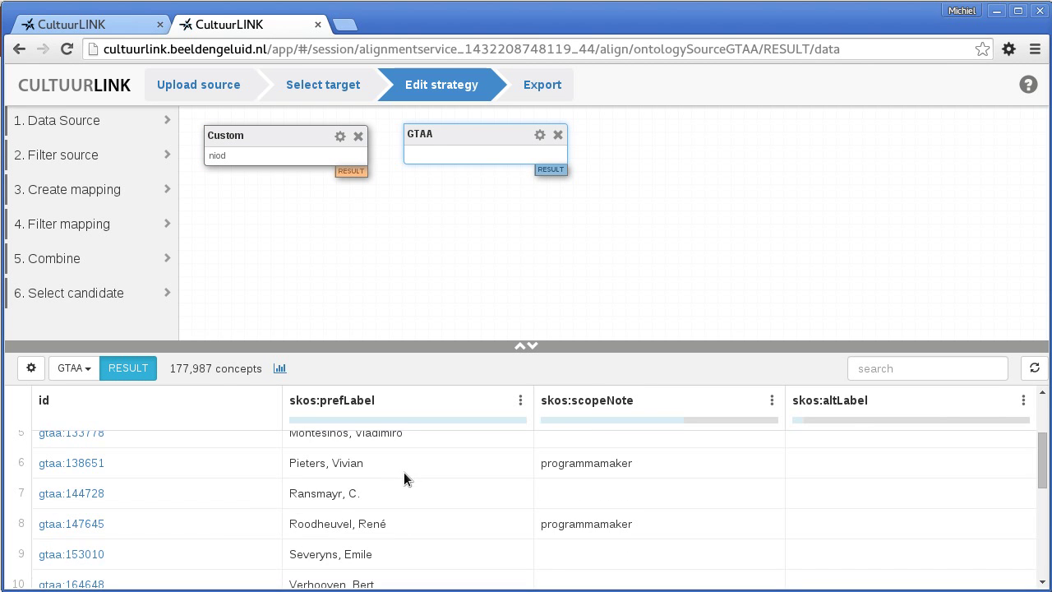
{"action": "scroll", "coordinate": [403, 476], "scroll_direction": "down", "scroll_amount": 2}
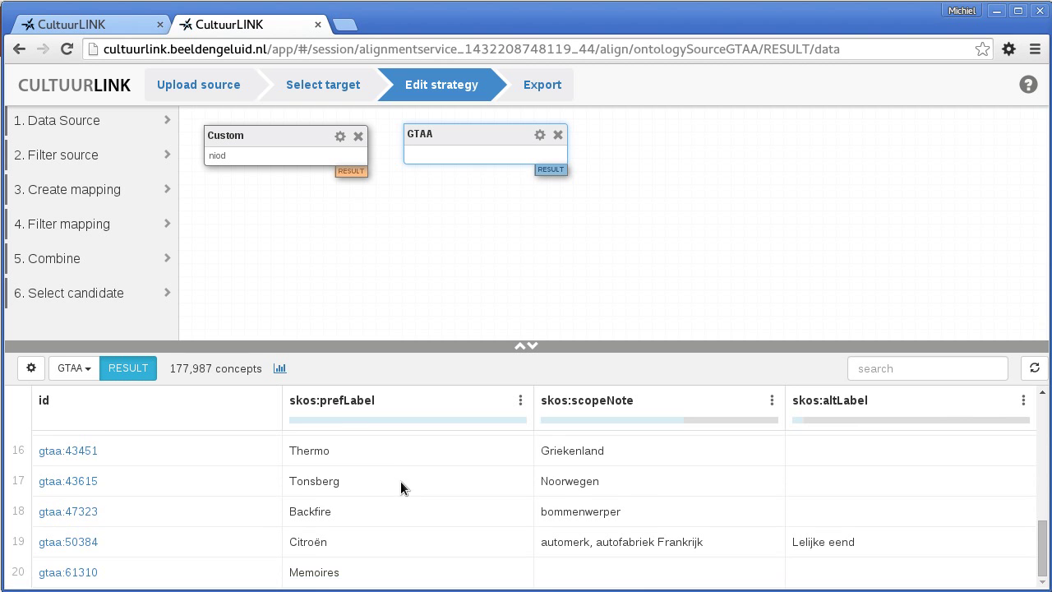
{"action": "scroll", "coordinate": [400, 481], "scroll_direction": "down", "scroll_amount": 5}
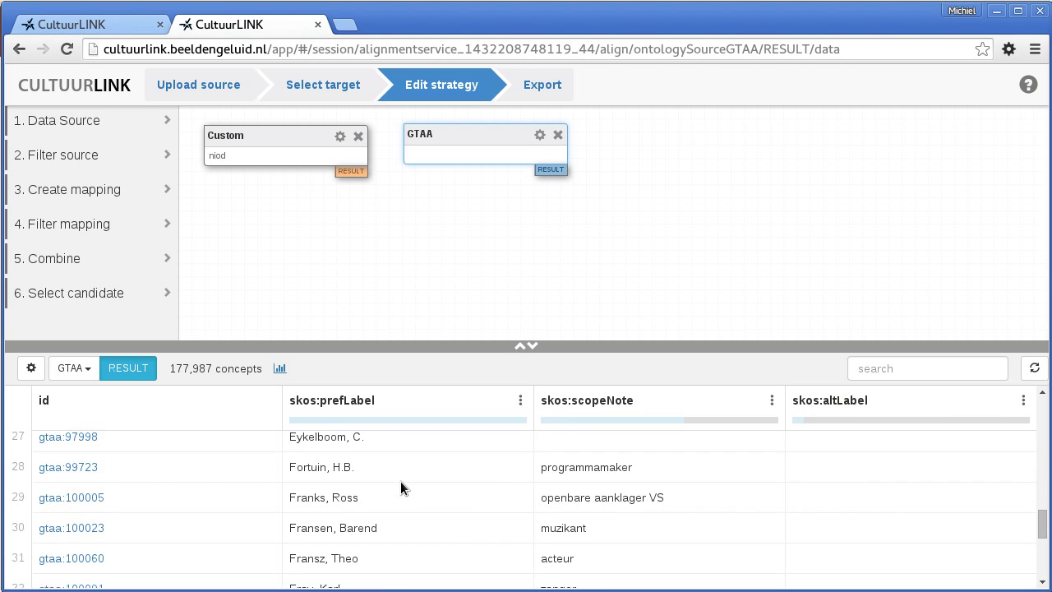
{"action": "scroll", "coordinate": [402, 488], "scroll_direction": "up", "scroll_amount": 7}
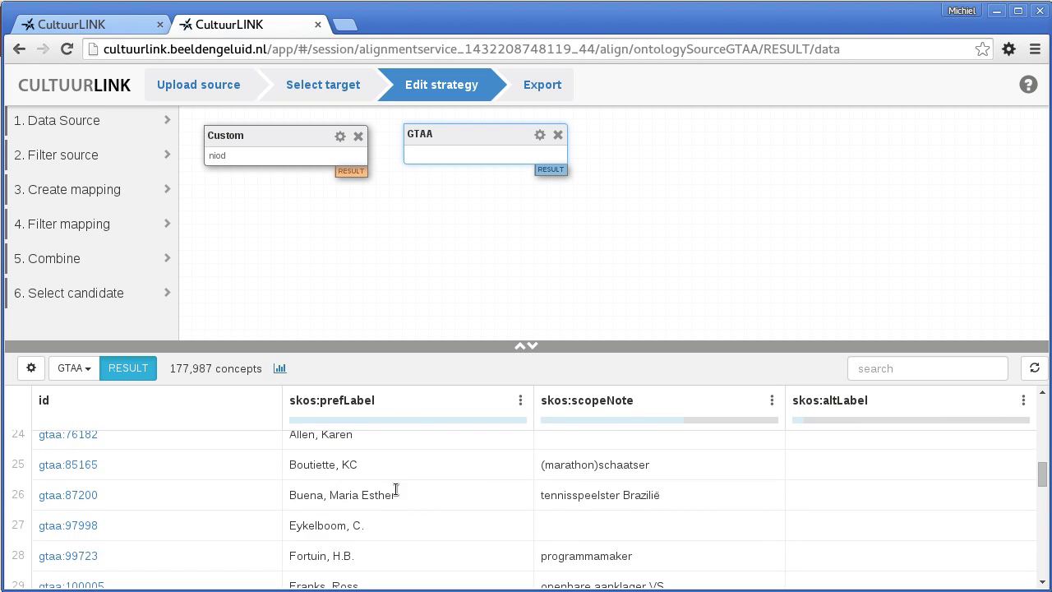
{"action": "scroll", "coordinate": [406, 496], "scroll_direction": "up", "scroll_amount": 4}
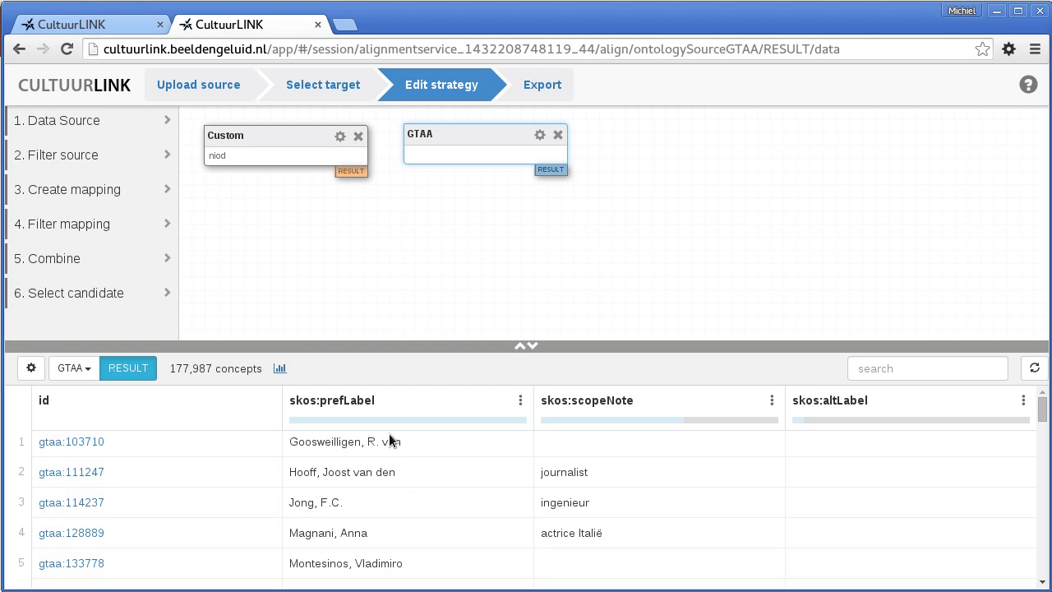
Show the skos:related and skos:narrower relations as result columns for the Custom niod source.
{"action": "left_click", "coordinate": [284, 141]}
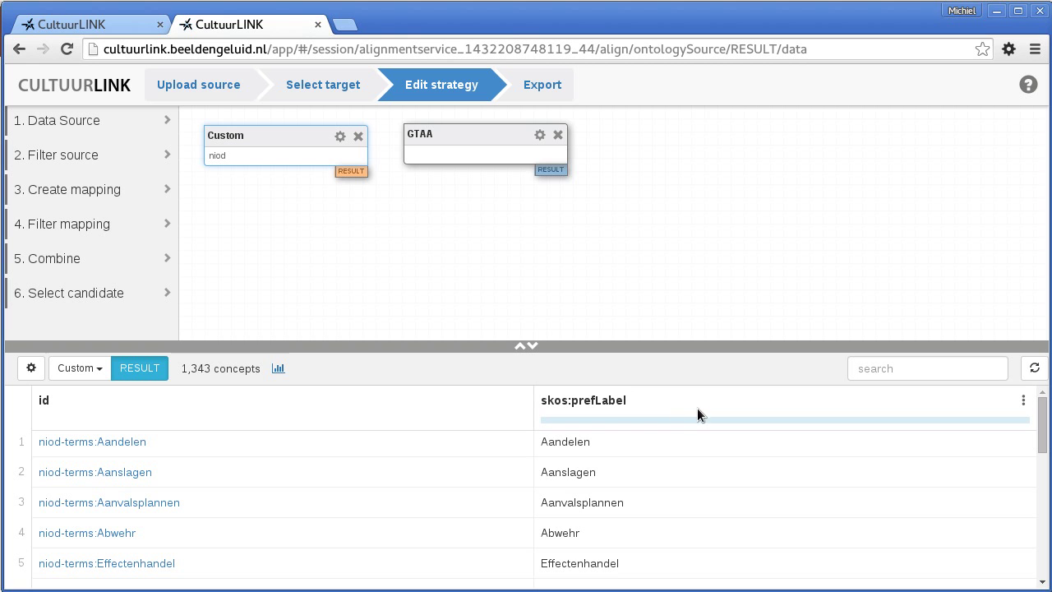
{"action": "mouse_move", "coordinate": [696, 416]}
{"action": "left_click", "coordinate": [31, 369]}
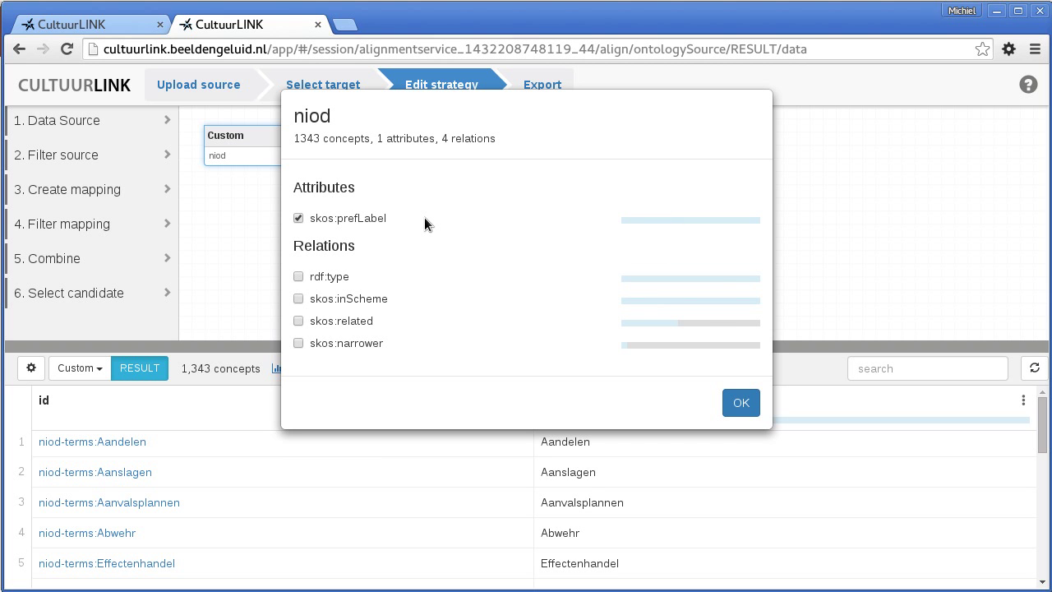
{"action": "left_click", "coordinate": [336, 324]}
{"action": "left_click", "coordinate": [336, 342]}
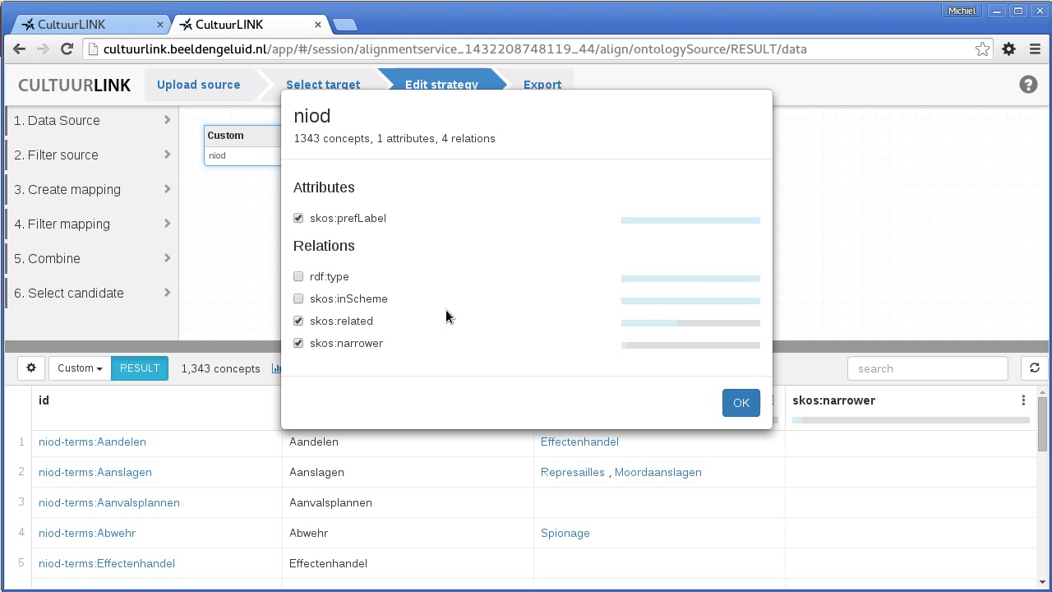
{"action": "left_click", "coordinate": [741, 401]}
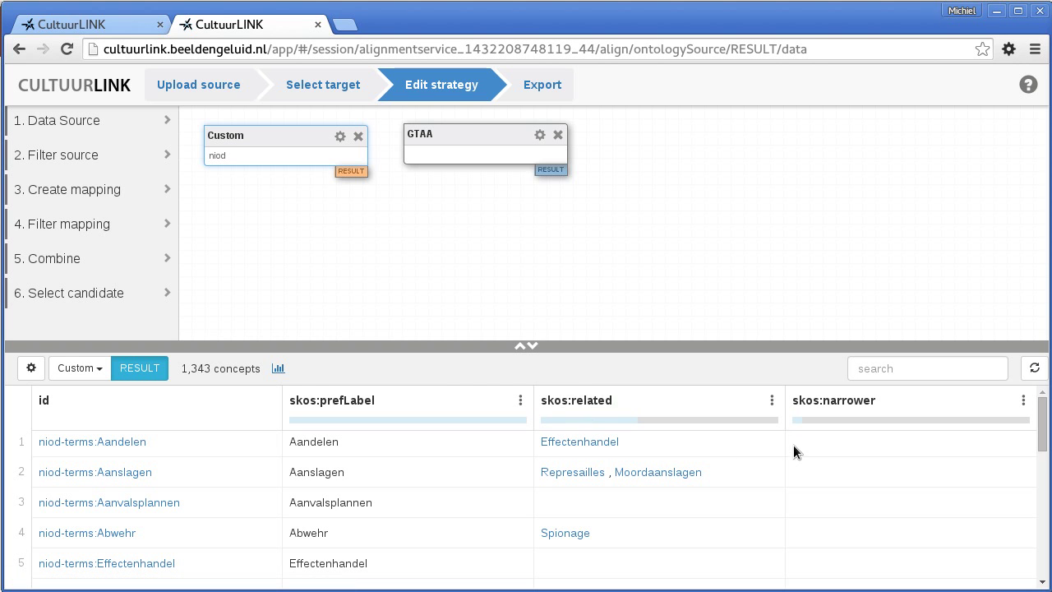
{"action": "mouse_move", "coordinate": [793, 421]}
Select the GTAA source and check the value coverage of its skos:prefLabel, skos:scopeNote and skos:altLabel columns.
{"action": "left_click", "coordinate": [463, 134]}
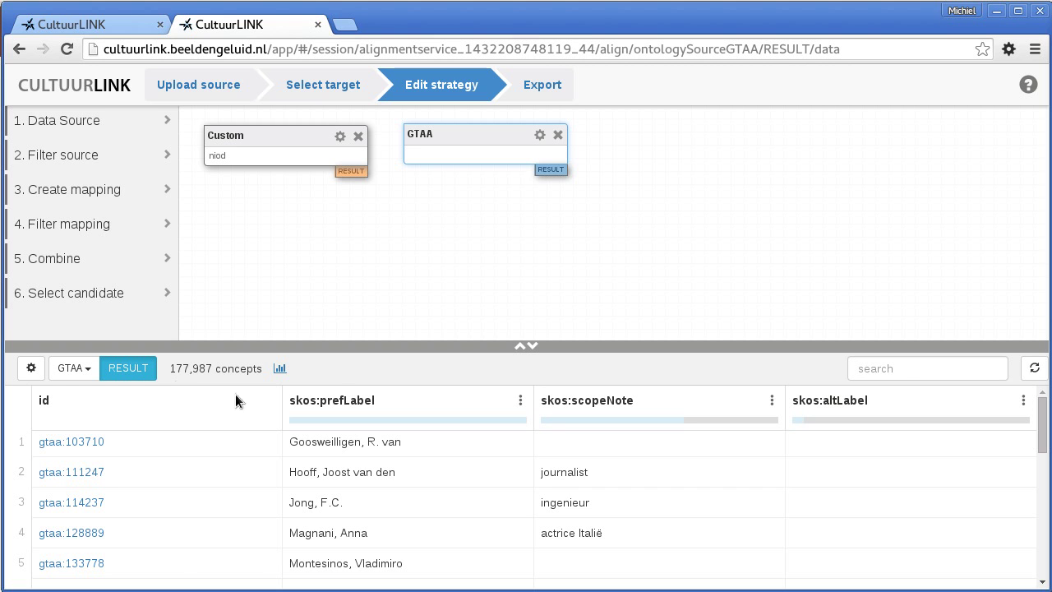
{"action": "mouse_move", "coordinate": [365, 418]}
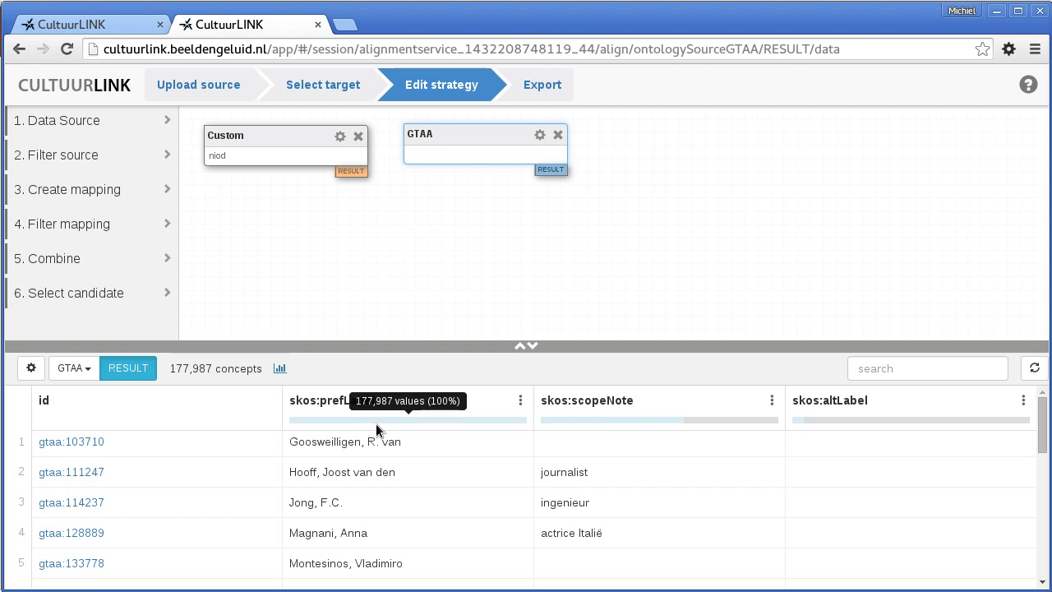
{"action": "mouse_move", "coordinate": [595, 415]}
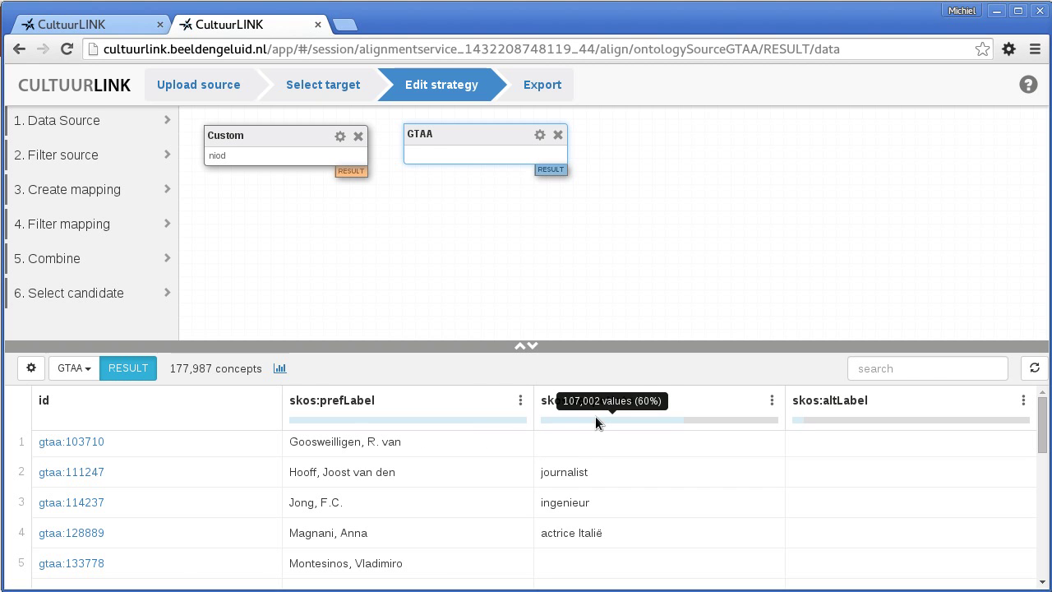
{"action": "mouse_move", "coordinate": [800, 416]}
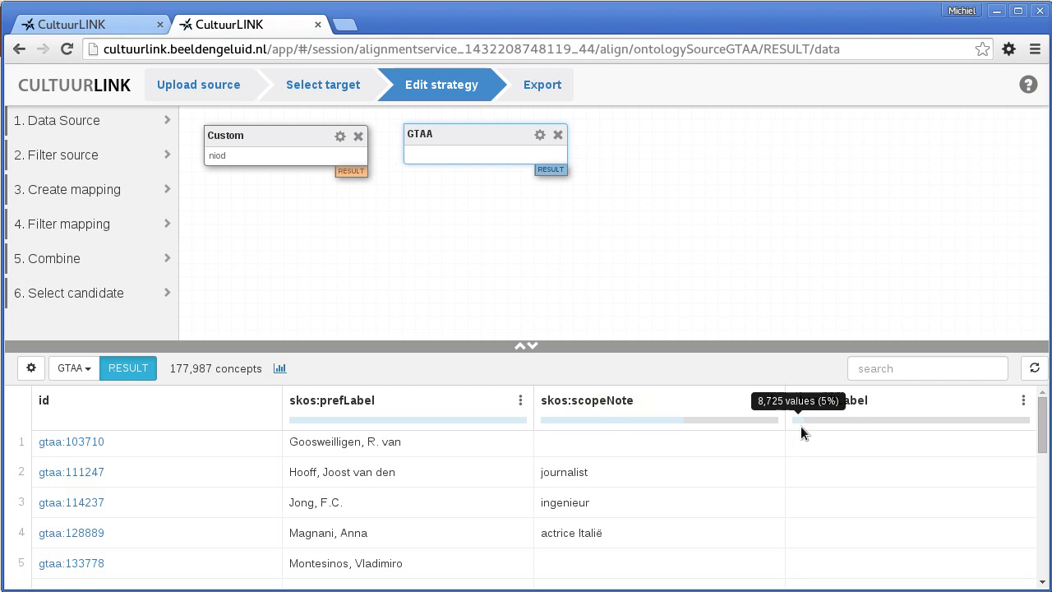
Show the skos:hiddenLabel attribute and the skos:related, skos:broader and skos:inScheme relations as result columns for the GTAA source.
{"action": "left_click", "coordinate": [29, 368]}
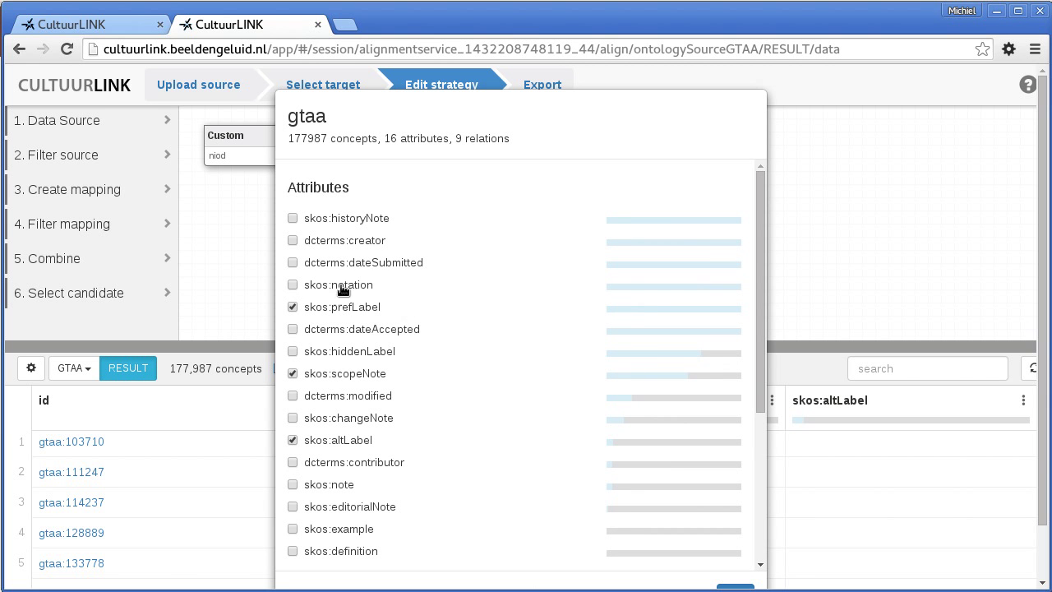
{"action": "left_click", "coordinate": [356, 354]}
{"action": "scroll", "coordinate": [401, 391], "scroll_direction": "down", "scroll_amount": 2}
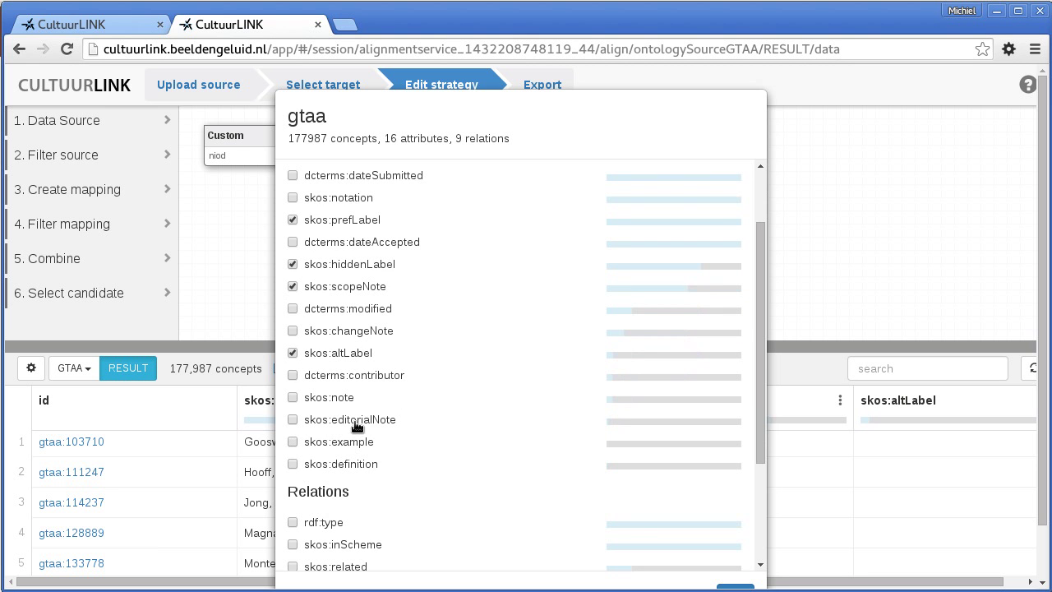
{"action": "scroll", "coordinate": [361, 404], "scroll_direction": "up", "scroll_amount": 1}
{"action": "scroll", "coordinate": [361, 402], "scroll_direction": "down", "scroll_amount": 3}
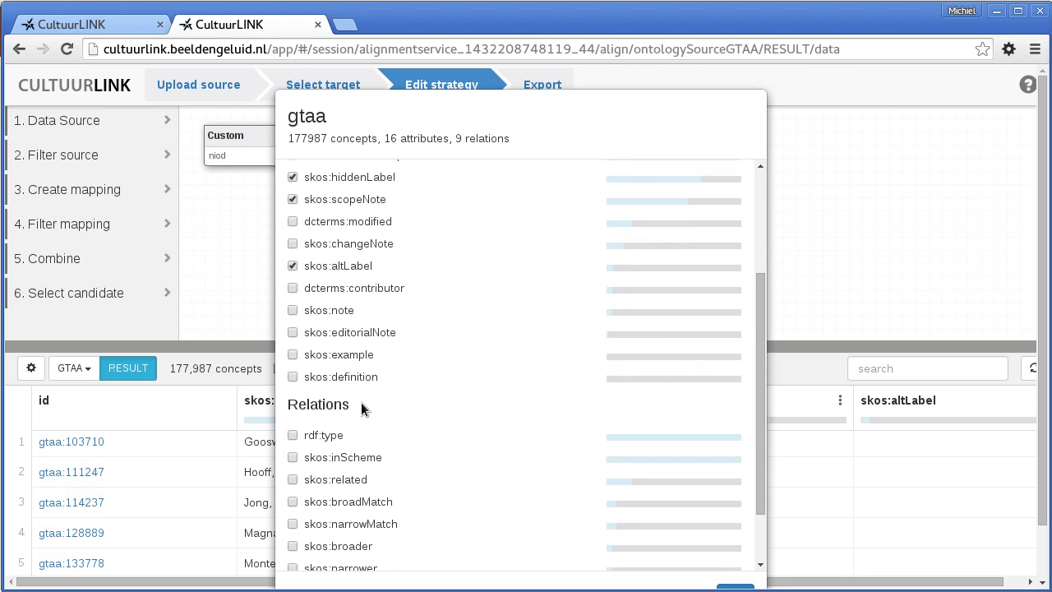
{"action": "scroll", "coordinate": [366, 402], "scroll_direction": "up", "scroll_amount": 4}
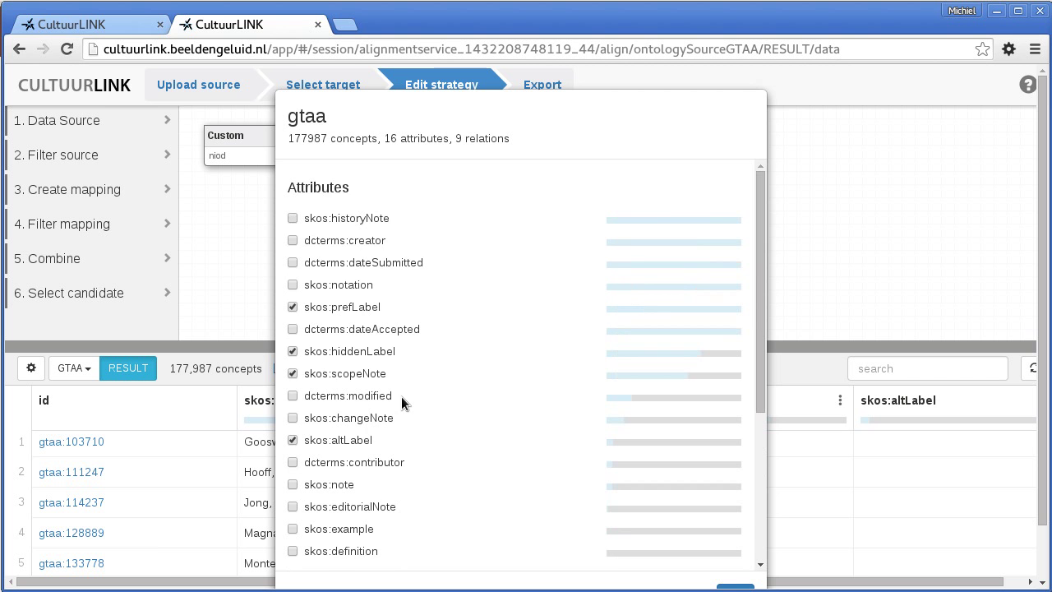
{"action": "scroll", "coordinate": [401, 395], "scroll_direction": "down", "scroll_amount": 5}
{"action": "scroll", "coordinate": [406, 390], "scroll_direction": "down", "scroll_amount": 2}
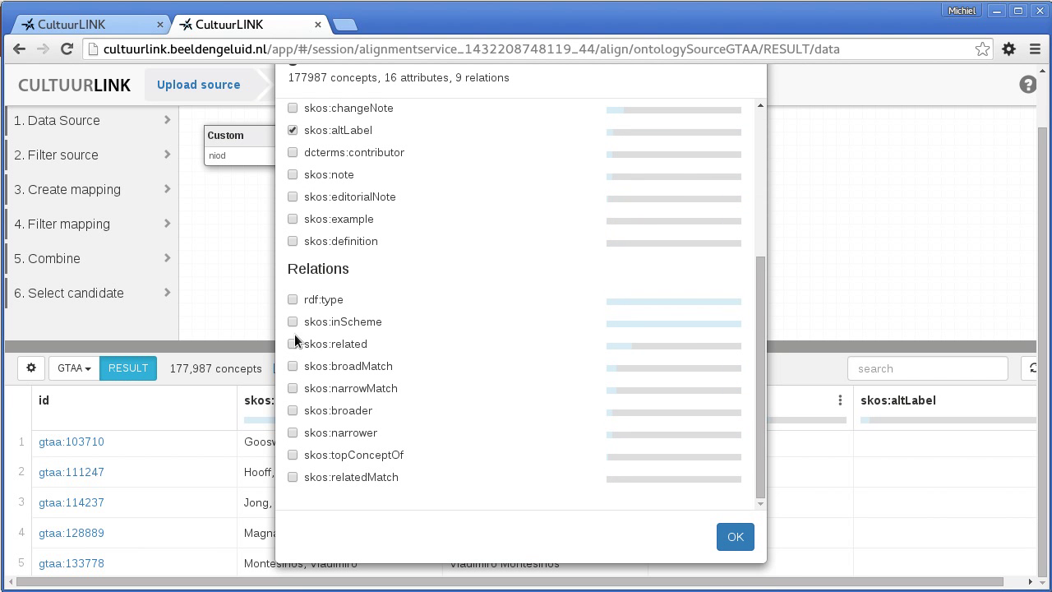
{"action": "left_click", "coordinate": [345, 345]}
{"action": "left_click", "coordinate": [345, 411]}
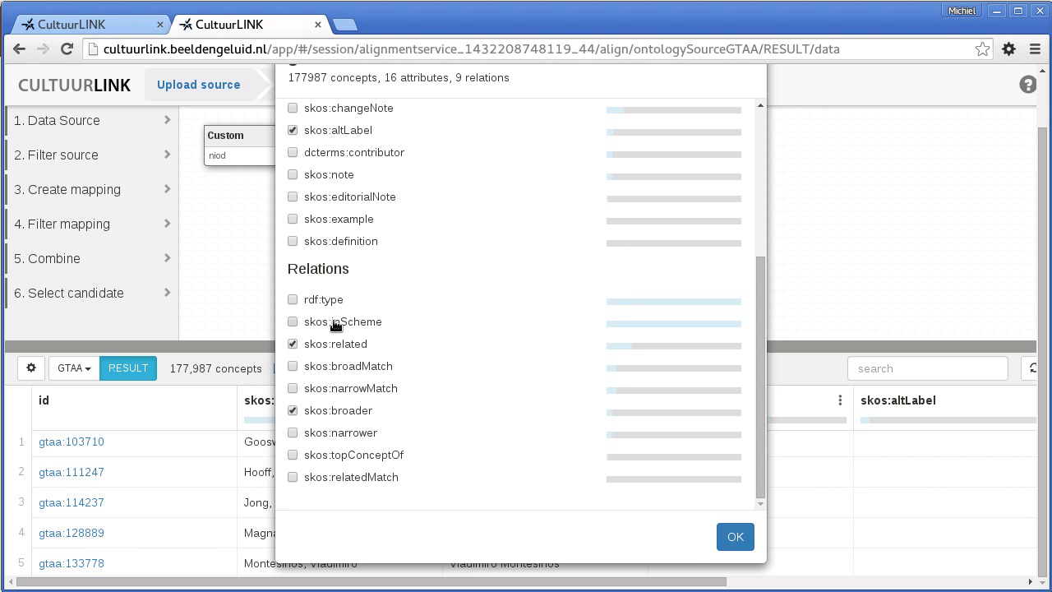
{"action": "left_click", "coordinate": [330, 324]}
{"action": "left_click", "coordinate": [734, 538]}
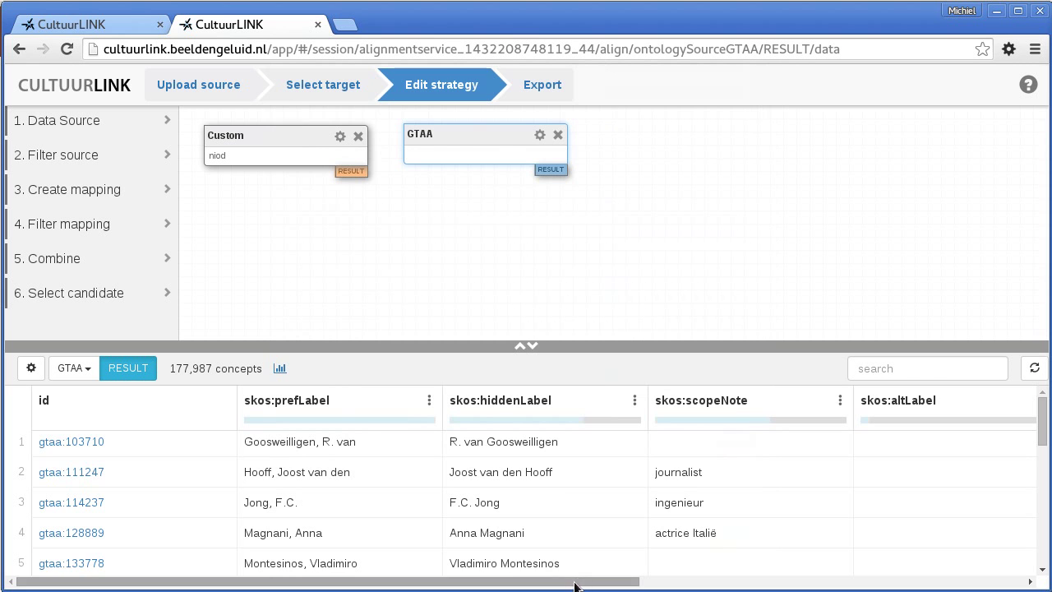
Examine the skos:inScheme, skos:related and skos:broader columns across the GTAA concepts.
{"action": "left_click_drag", "start_coordinate": [573, 585], "coordinate": [954, 585]}
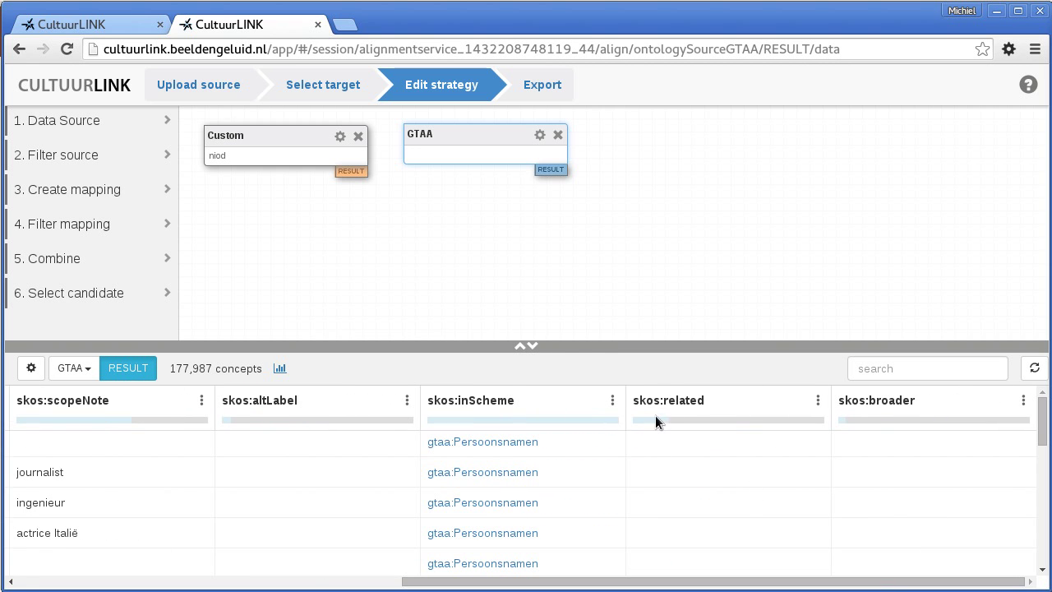
{"action": "mouse_move", "coordinate": [650, 422]}
{"action": "scroll", "coordinate": [756, 471], "scroll_direction": "down", "scroll_amount": 10}
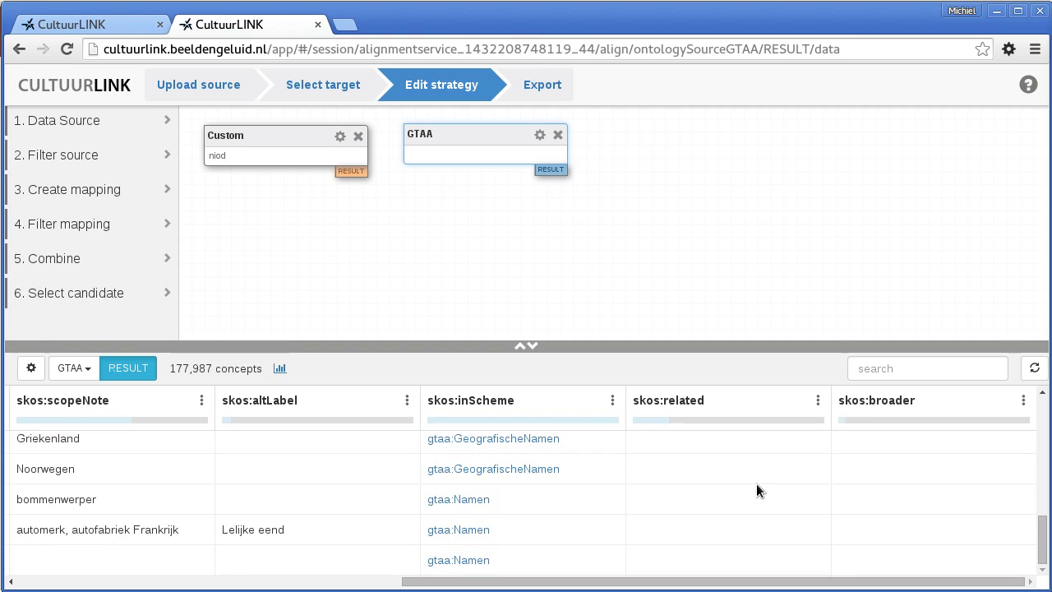